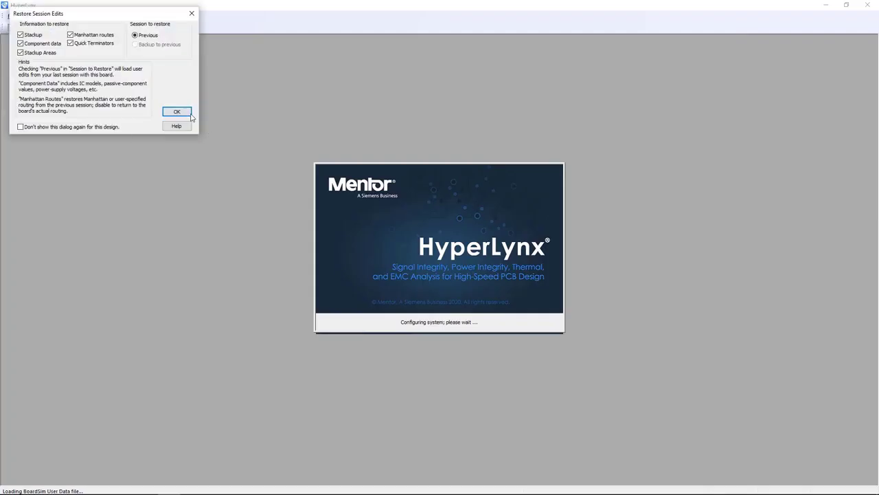
- Load the Turbot_F200_X205 board, restoring the previous session edits
click(186, 111)
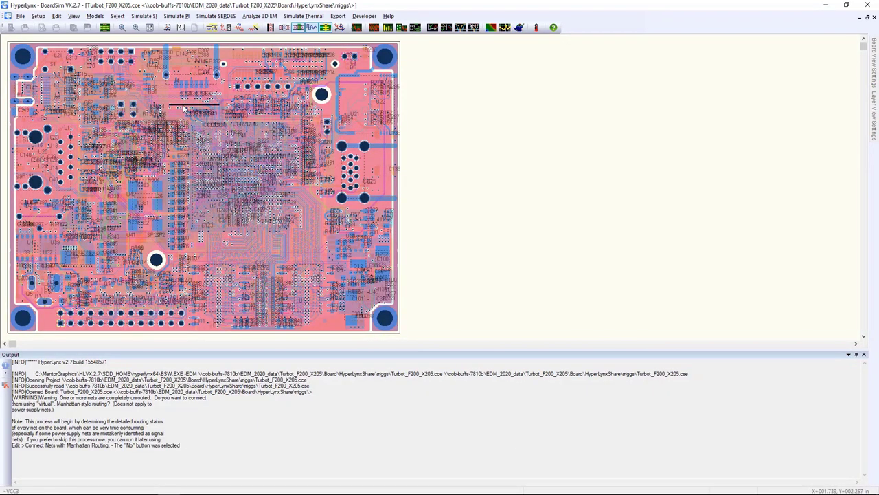
- In the 3D-Area Manager, select nets M_DATA_A0 and M_DATA_A1 and search their 3D EM areas
click(261, 15)
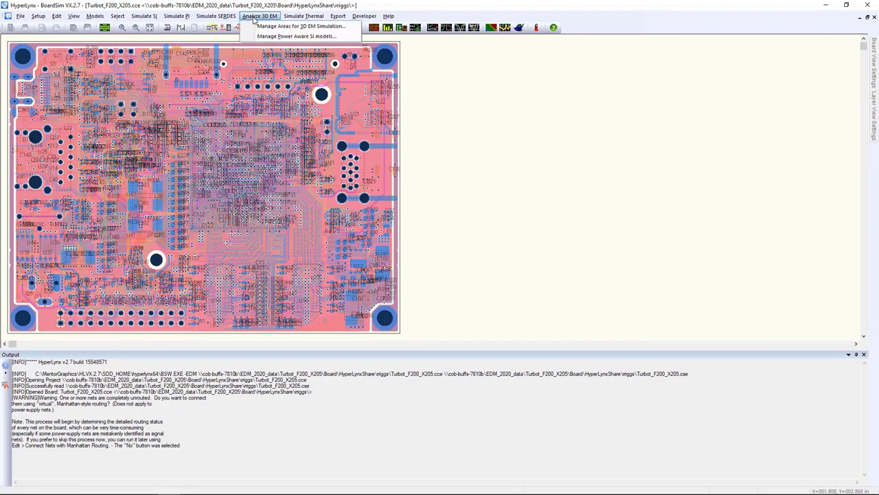
click(260, 28)
drag(724, 161, 604, 161)
click(474, 230)
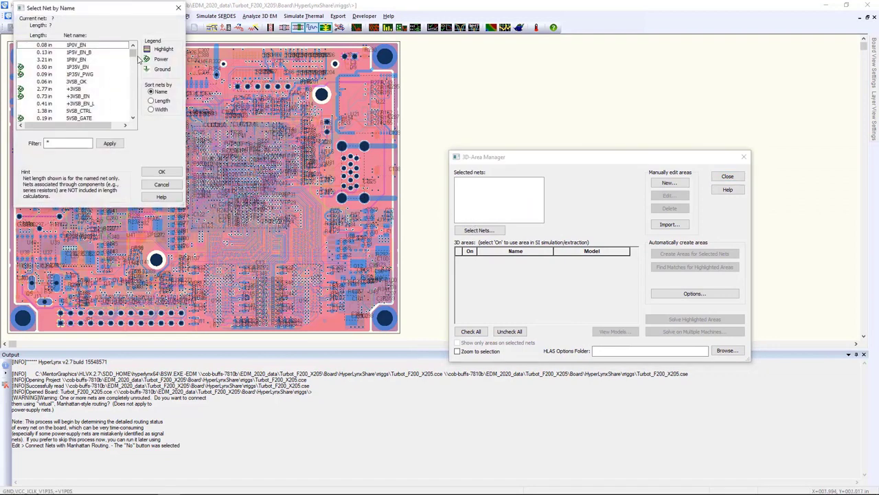
drag(133, 49, 90, 59)
scroll(90, 59, down, 10)
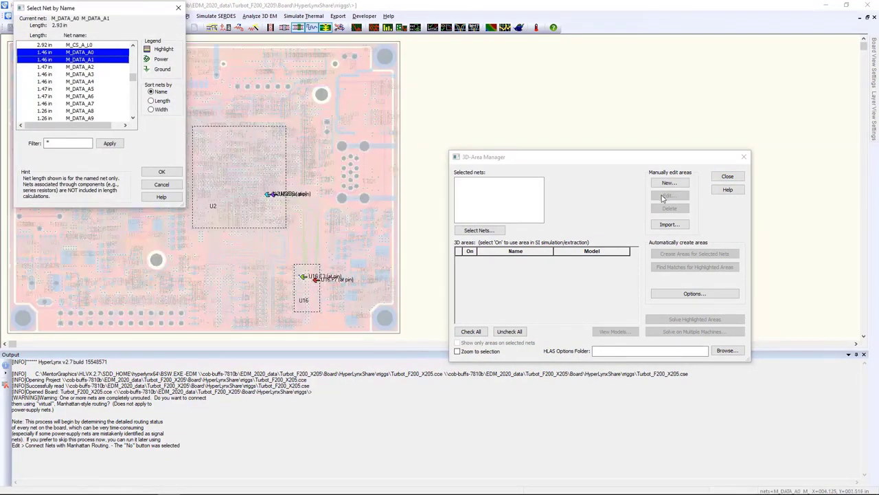
click(161, 171)
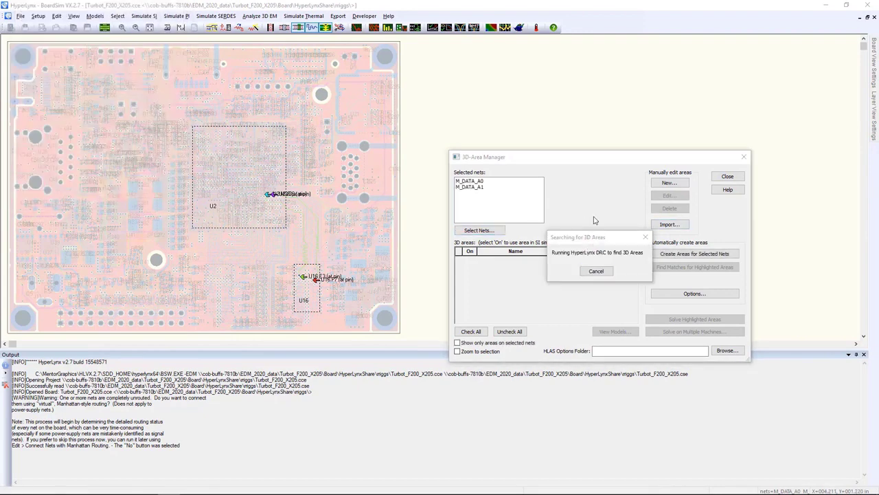
- Export the nets to the LineSim free-form schematic M_DATA_A0.ffs
click(337, 16)
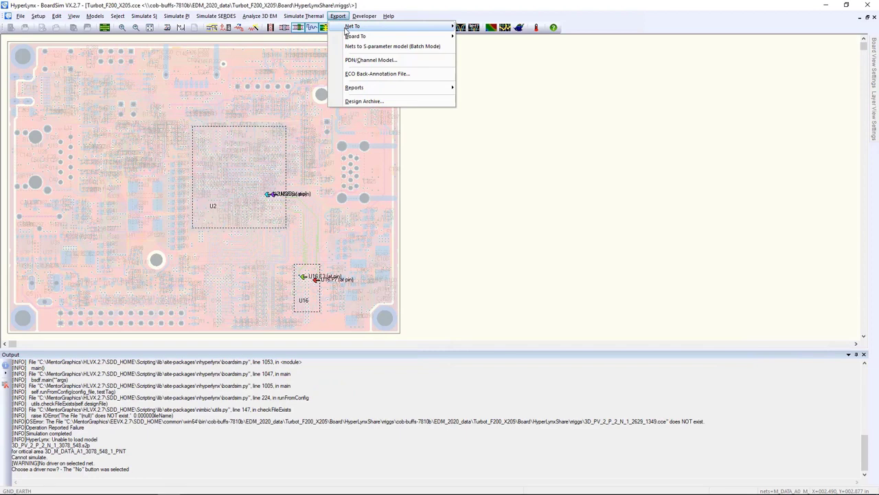
click(474, 27)
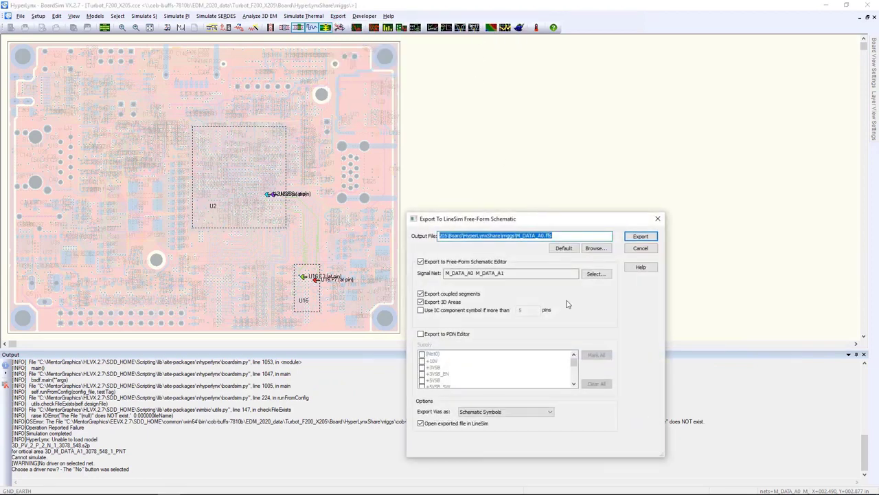
click(640, 236)
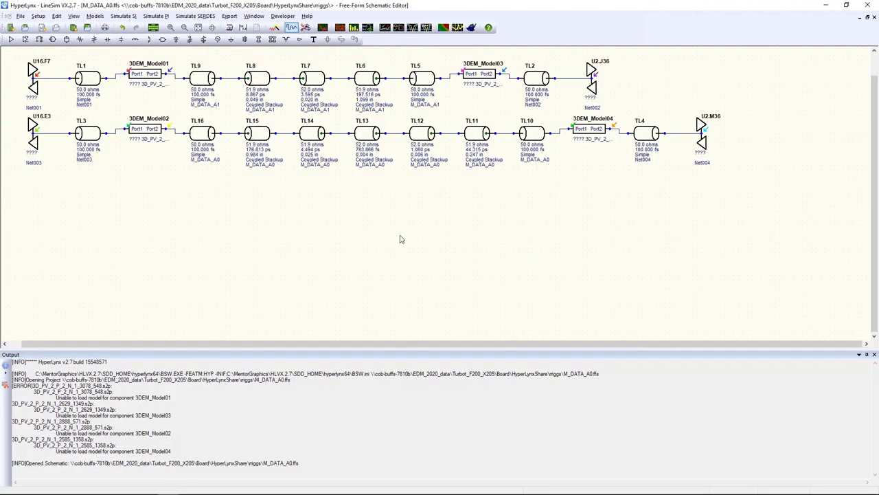
- Clear the output log, inspect transmission line TL8's settings, then close LineSim
right_click(787, 381)
click(796, 398)
double_click(250, 78)
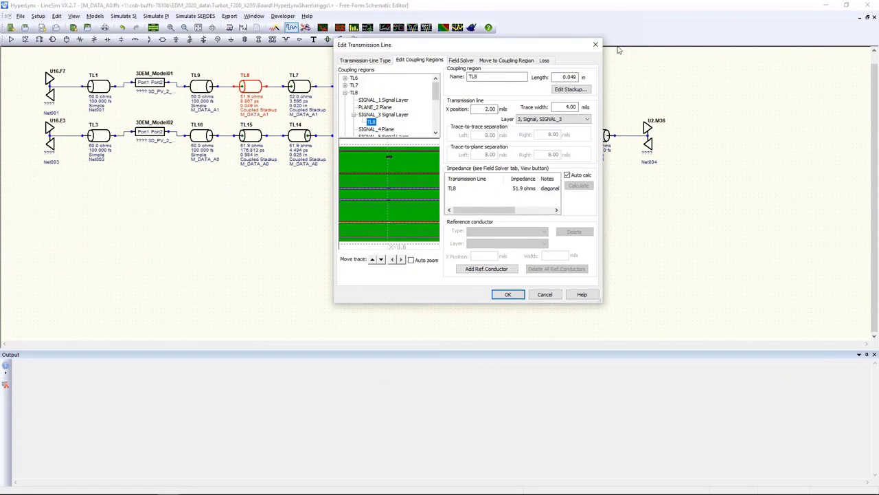
click(595, 44)
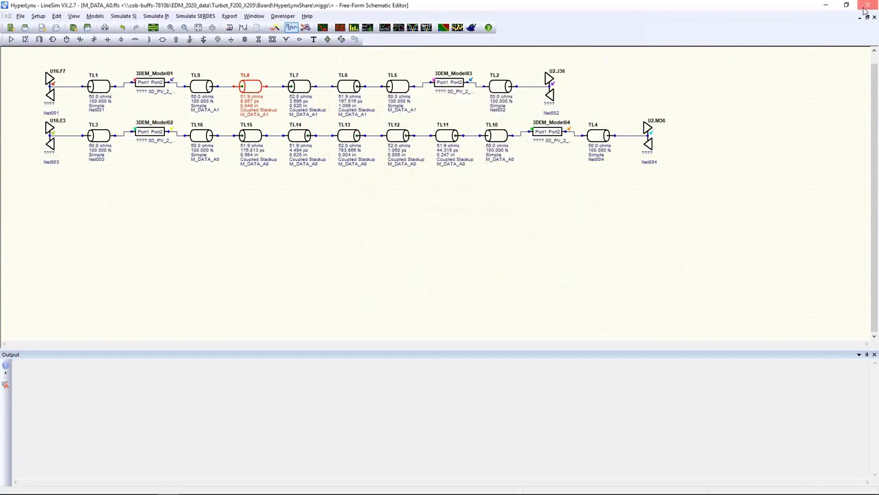
click(866, 6)
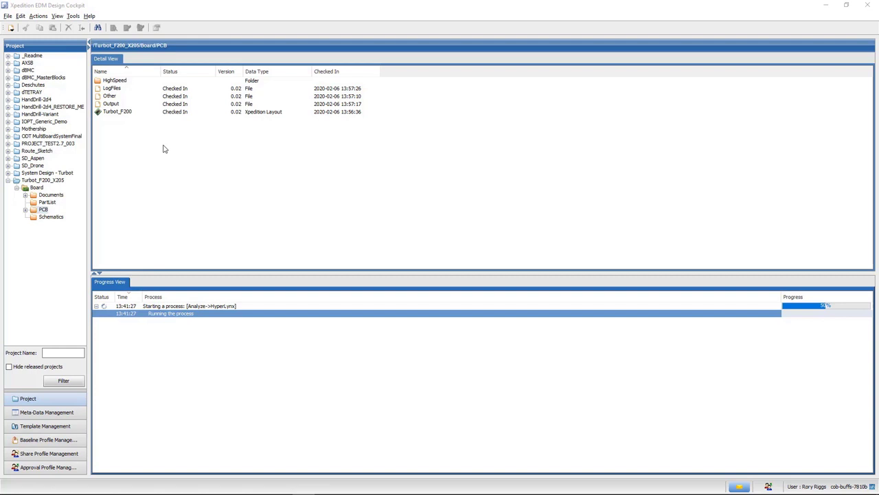
- Open the HighSpeed folder and then the user's personal folder inside it
click(117, 81)
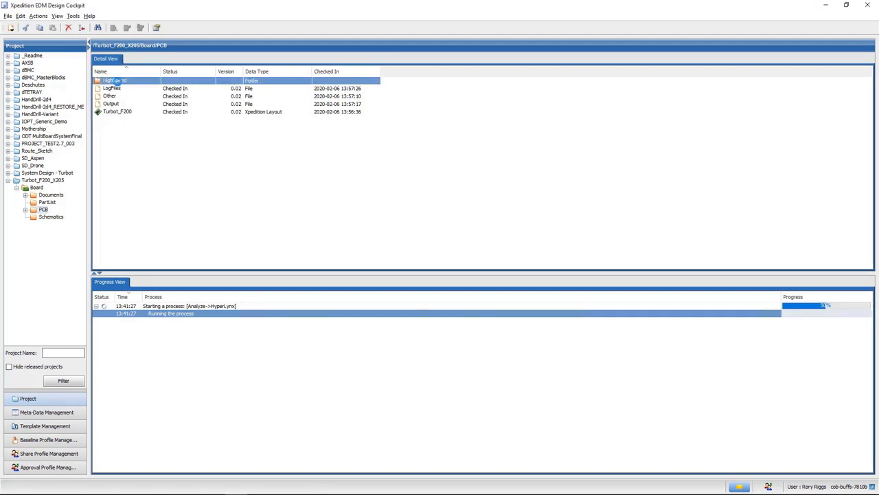
double_click(116, 81)
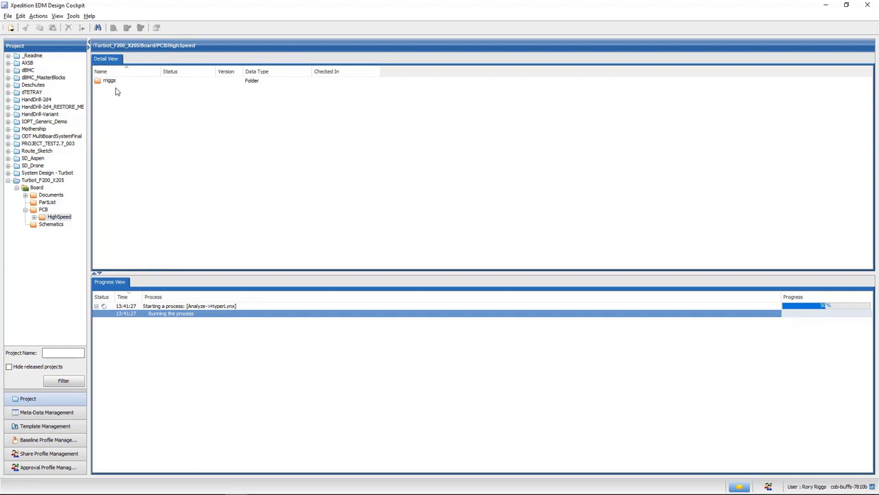
click(115, 82)
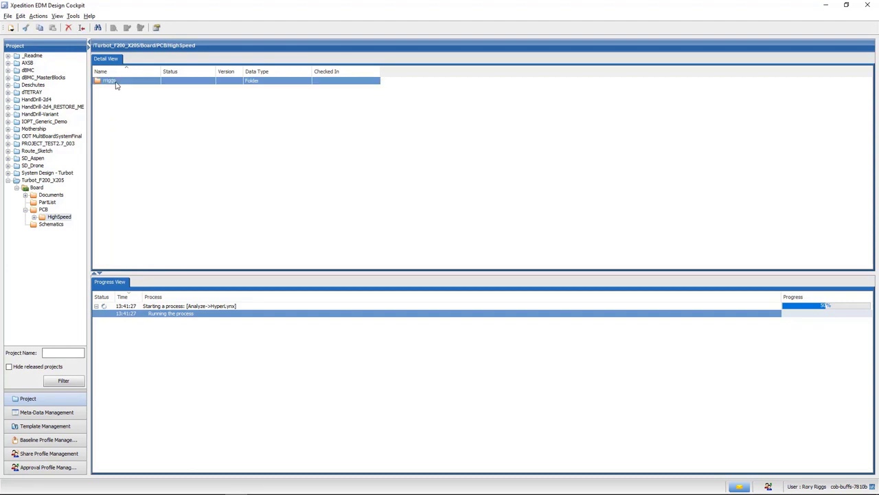
double_click(115, 81)
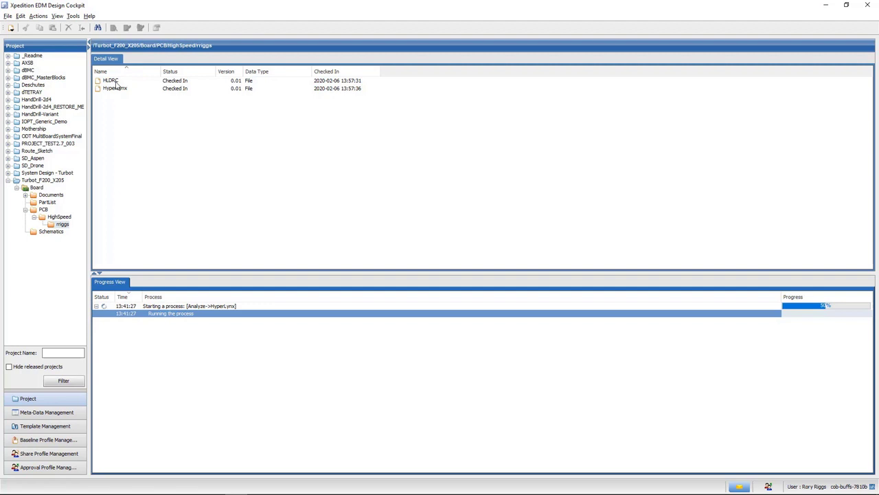
- Go to the cob-buffs-7810b network share in File Explorer
click(348, 201)
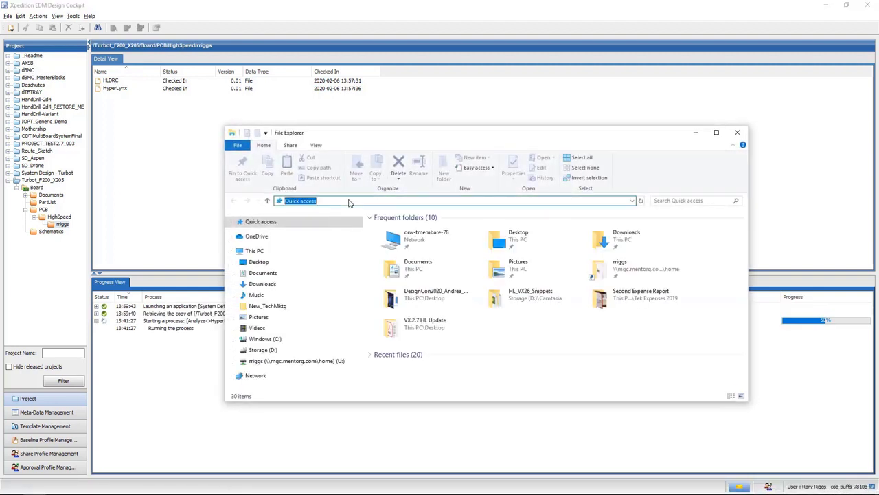
text(\cob)
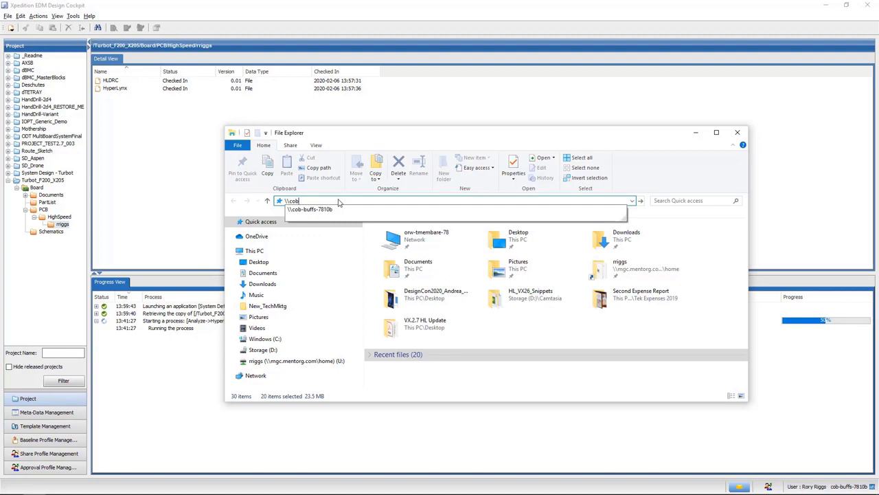
key(Down)
key(Return)
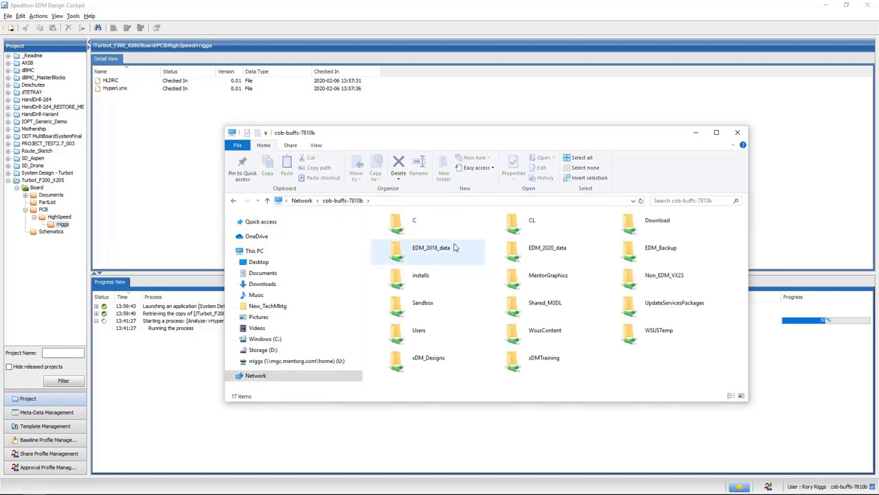
- Open EDM_2020_data > Turbot_F200_X205 > Board > HyperLynxShare > user folder and view its top
double_click(560, 247)
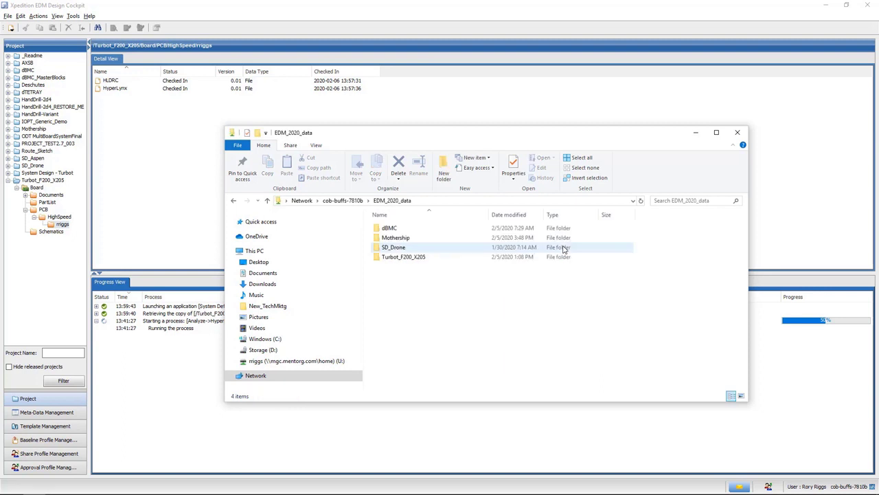
double_click(428, 258)
double_click(403, 230)
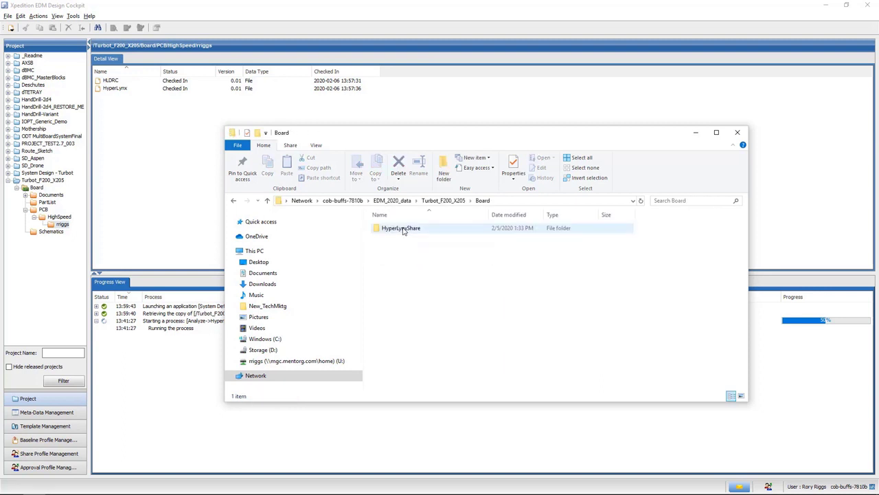
double_click(403, 229)
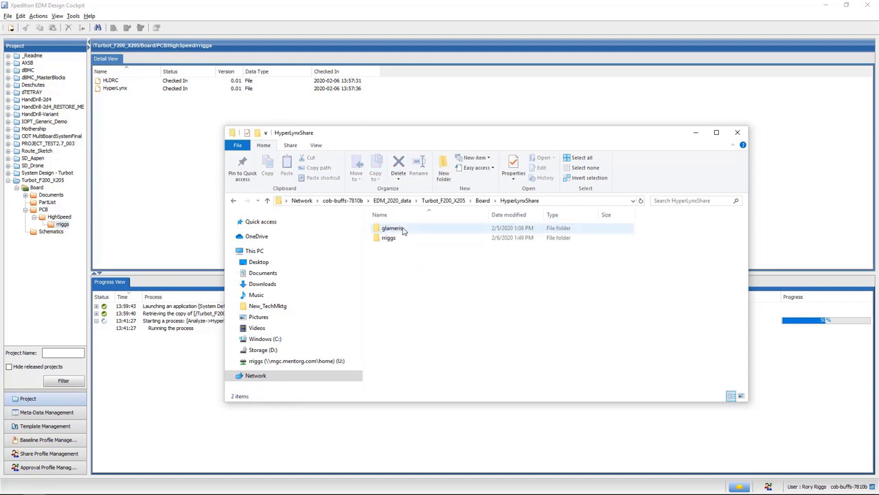
double_click(463, 242)
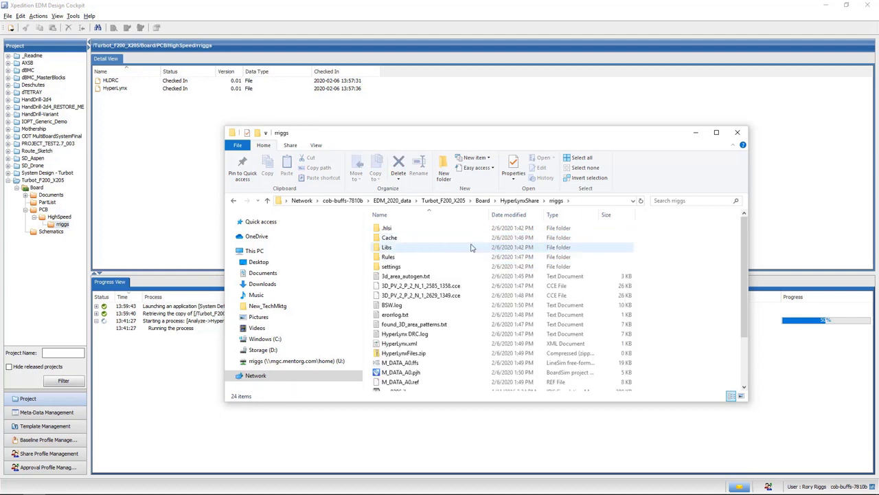
scroll(474, 261, down, 3)
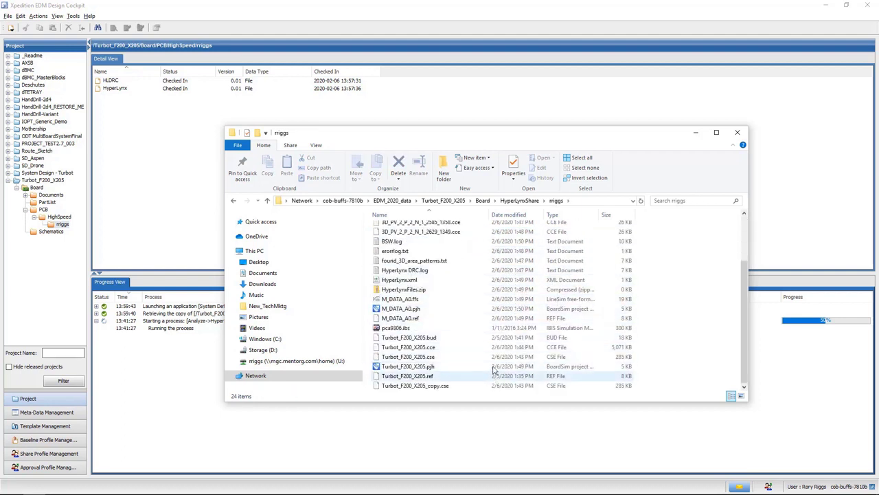
scroll(487, 343, up, 3)
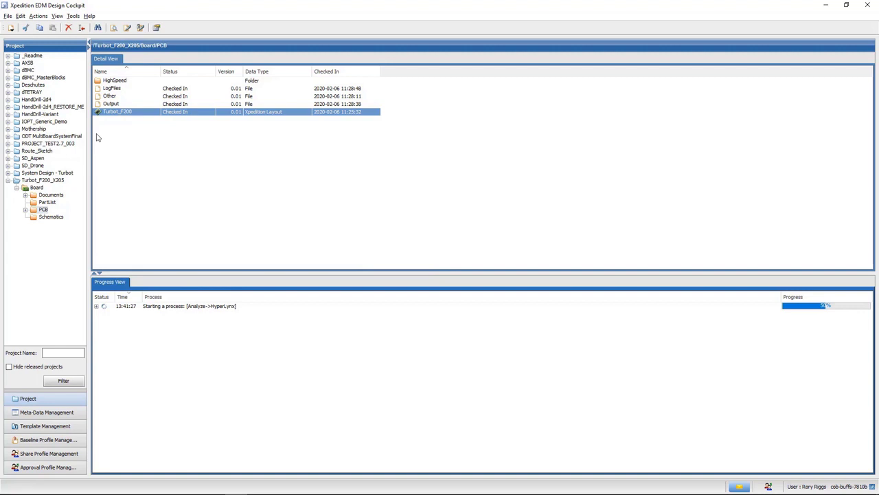
- Check out the Turbot_F200 layout for exclusive editing in Xpedition Layout
right_click(117, 113)
mouse_move(168, 165)
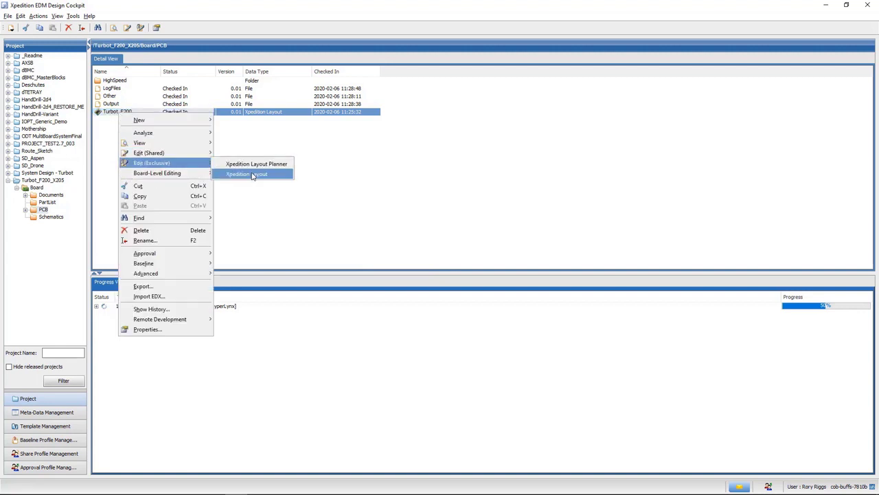
click(253, 176)
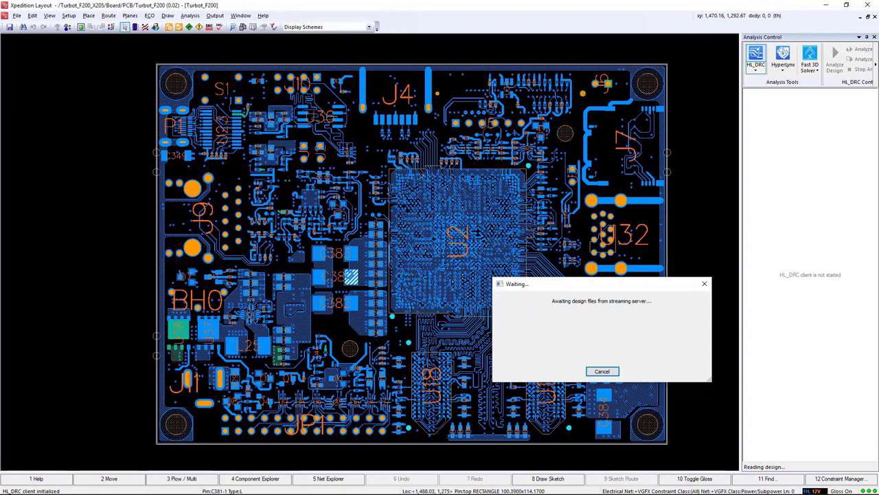
- Swap the EMI rule Metal Island for Net Crossing Gaps and run the HL_DRC analysis
click(749, 93)
click(758, 109)
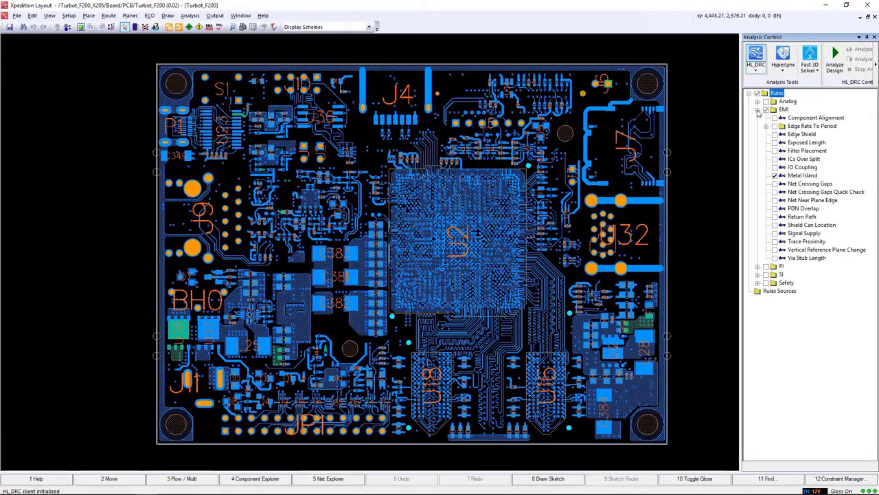
click(775, 175)
click(775, 184)
click(835, 56)
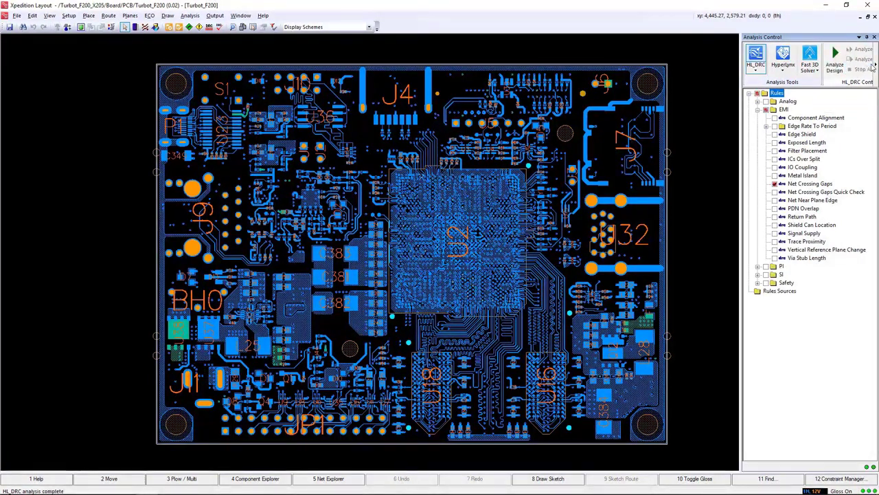
- Review the 2 Crossing Gap and 81 Crossing Split hazards in Hazard Explorer
click(874, 64)
click(874, 64)
click(860, 61)
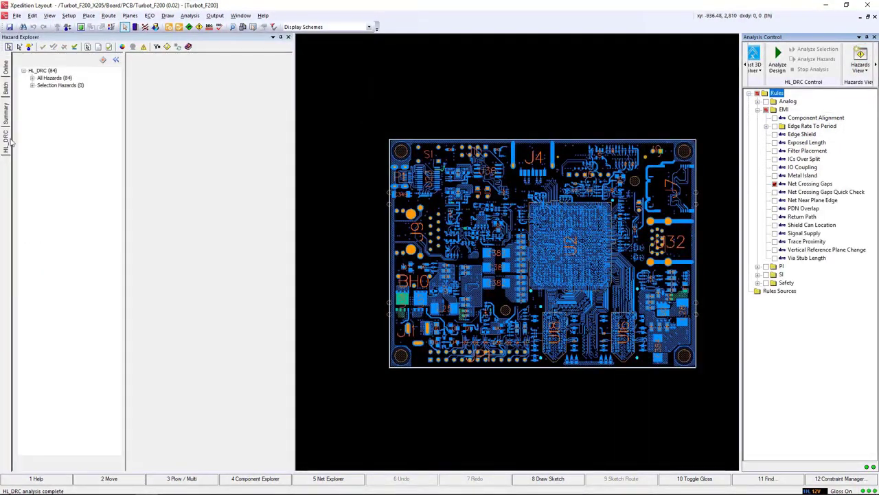
click(32, 78)
click(57, 99)
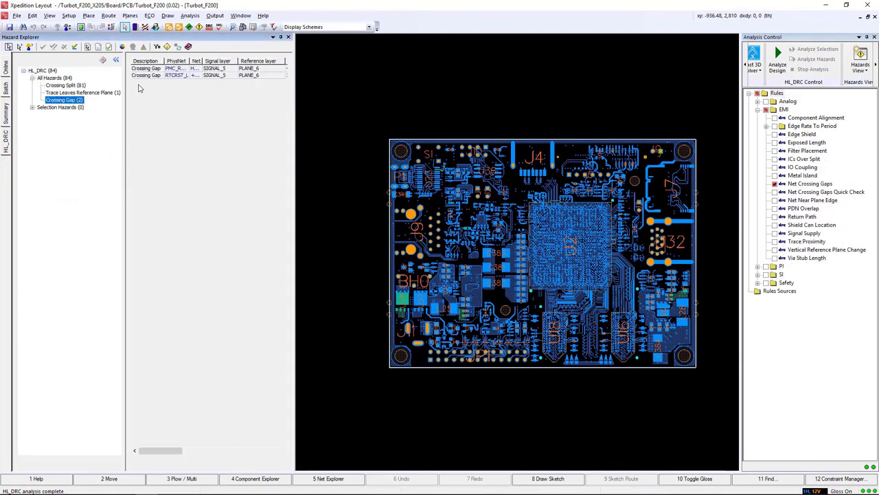
click(164, 69)
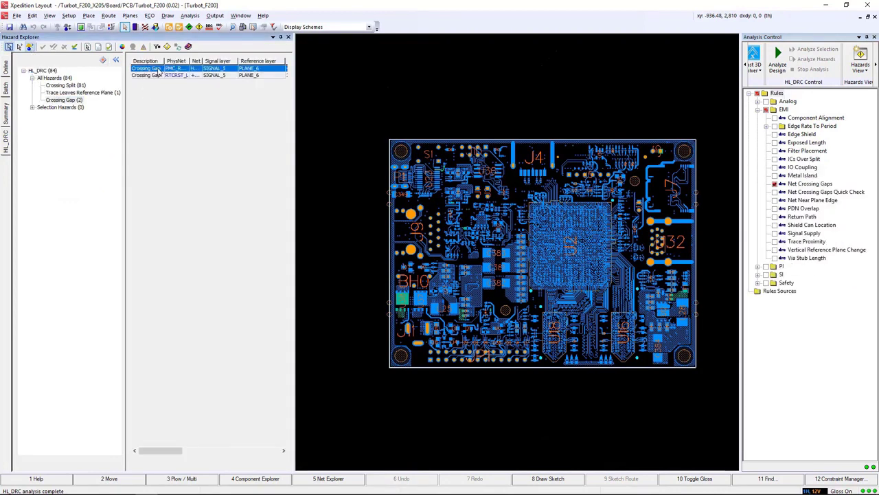
click(156, 76)
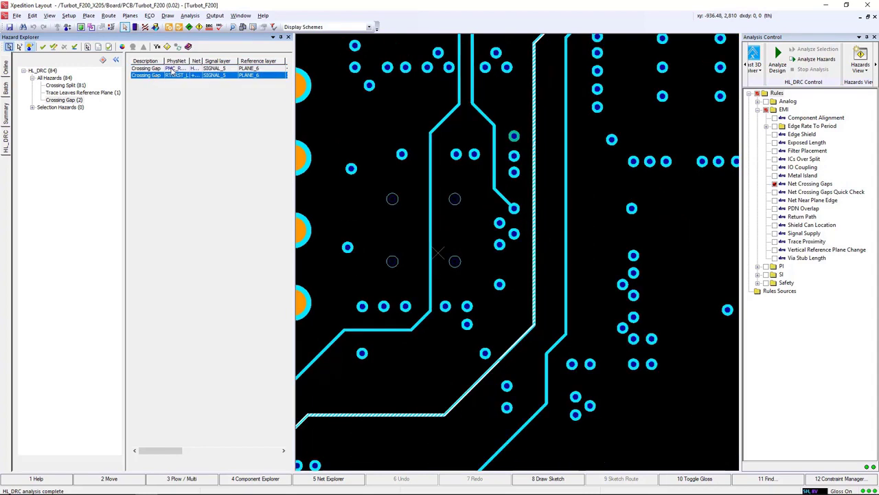
click(73, 85)
click(163, 70)
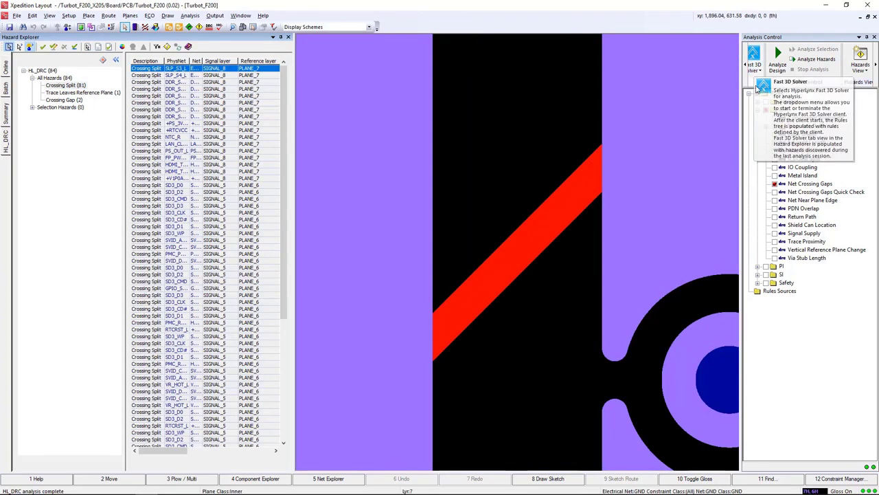
- Stop the HL_DRC client, close the analysis control panel, and fit the board in view
click(755, 69)
click(771, 92)
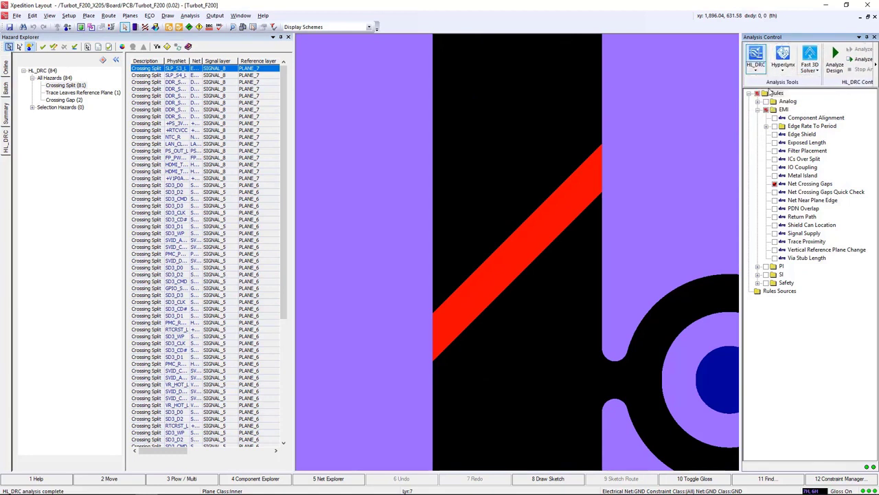
click(288, 37)
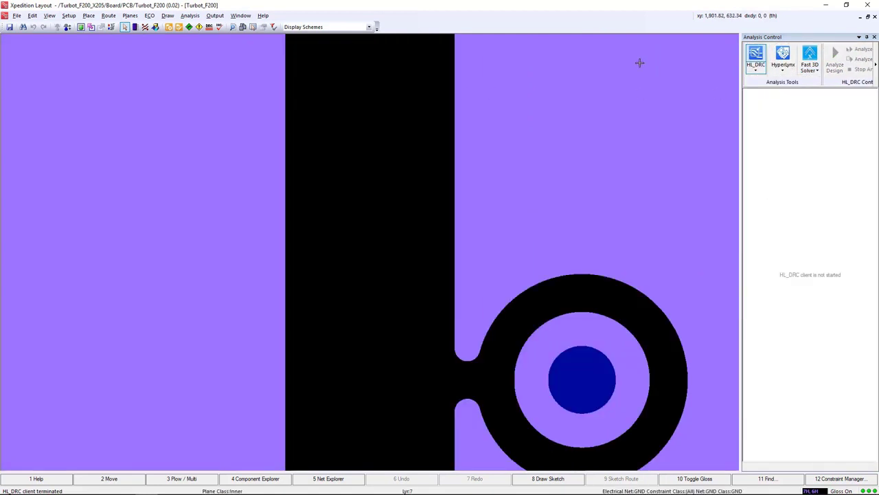
click(874, 36)
click(80, 26)
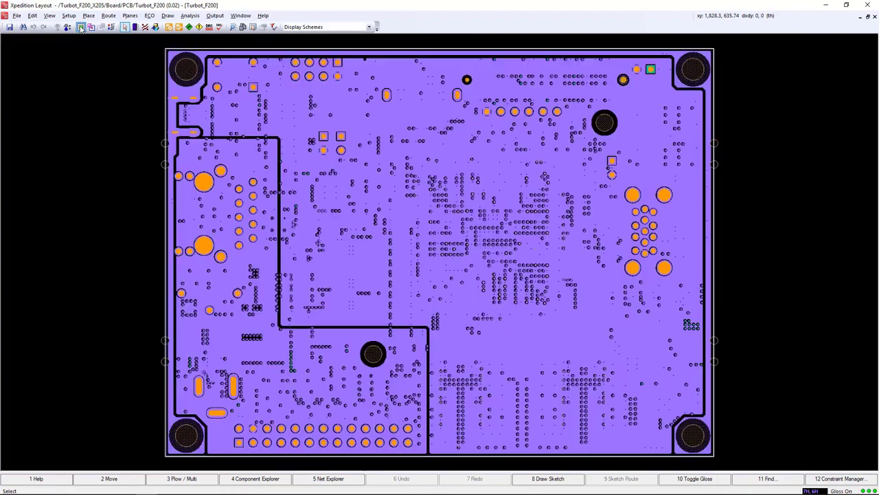
- Export Turbot_F200 to BoardSim with previous session edits restored, then clear the Output log
click(191, 15)
click(220, 151)
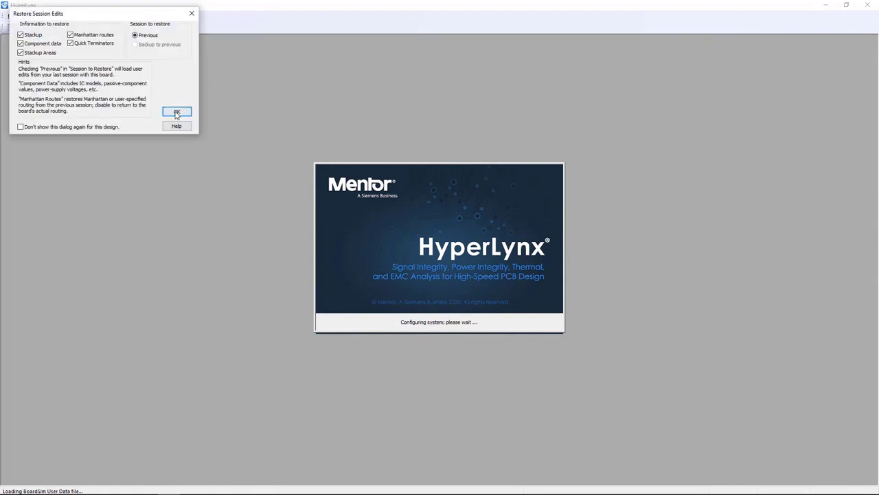
click(176, 113)
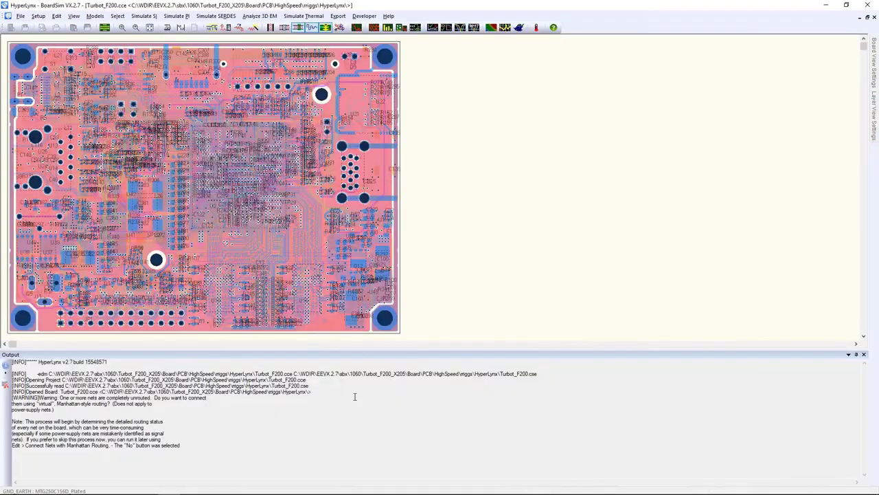
right_click(351, 404)
click(377, 424)
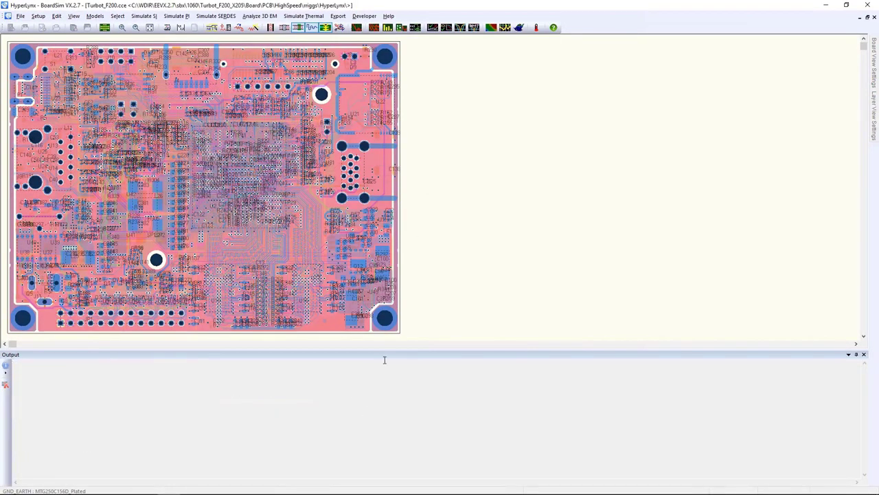
- Enlarge the board view and set up DC Drop Analysis for +5VSB, selecting connected net DDR3L_VIN
drag(399, 352, 394, 410)
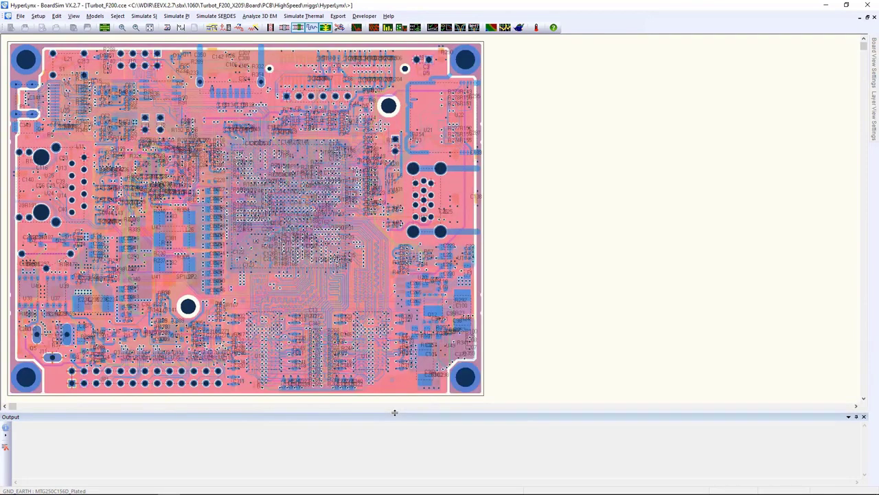
click(115, 16)
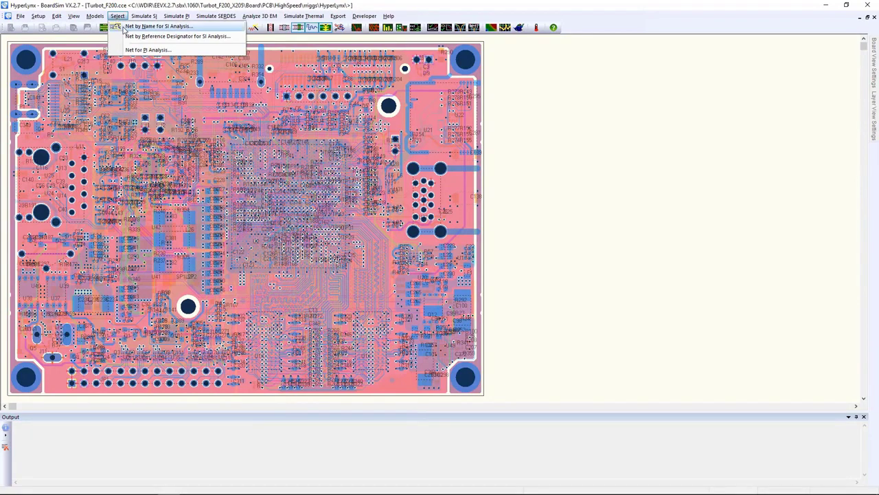
click(181, 26)
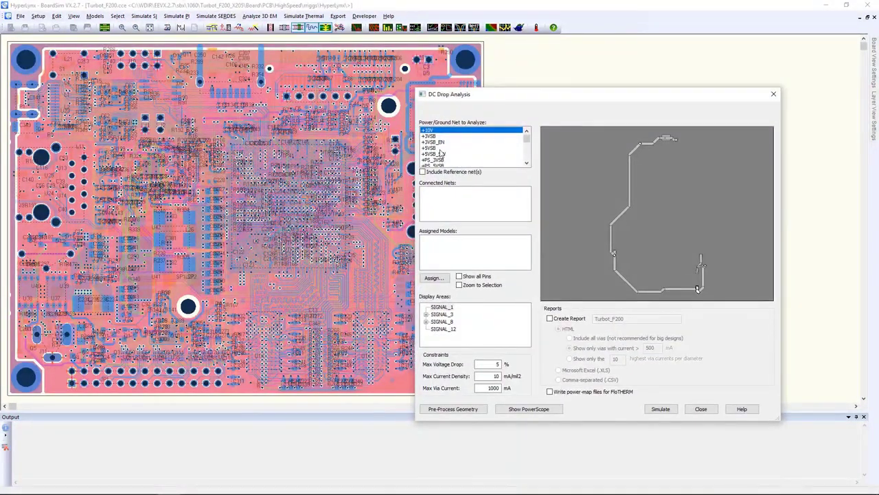
click(440, 149)
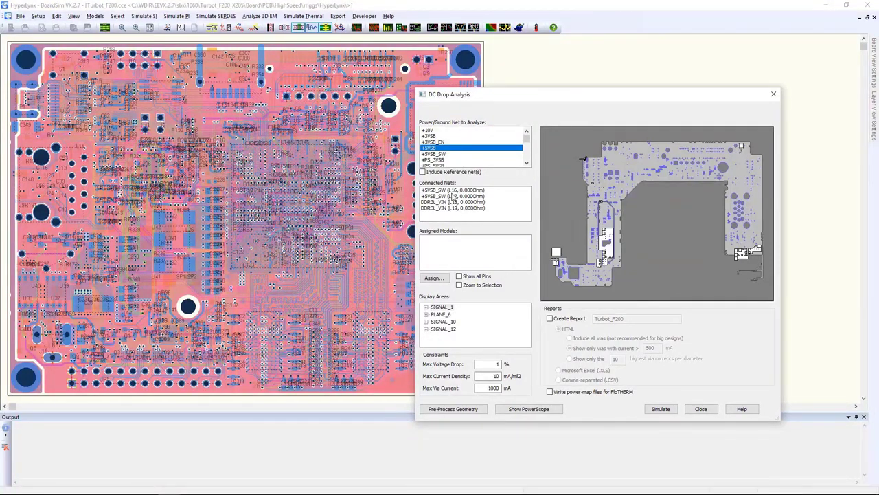
click(453, 208)
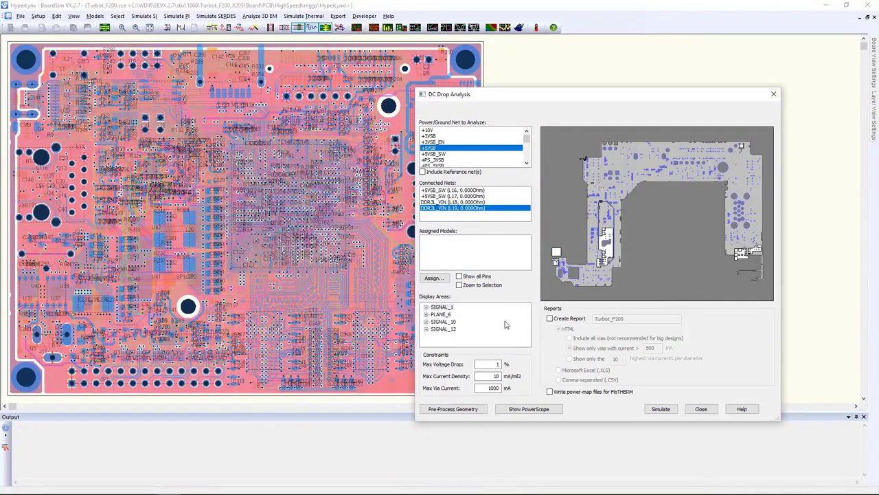